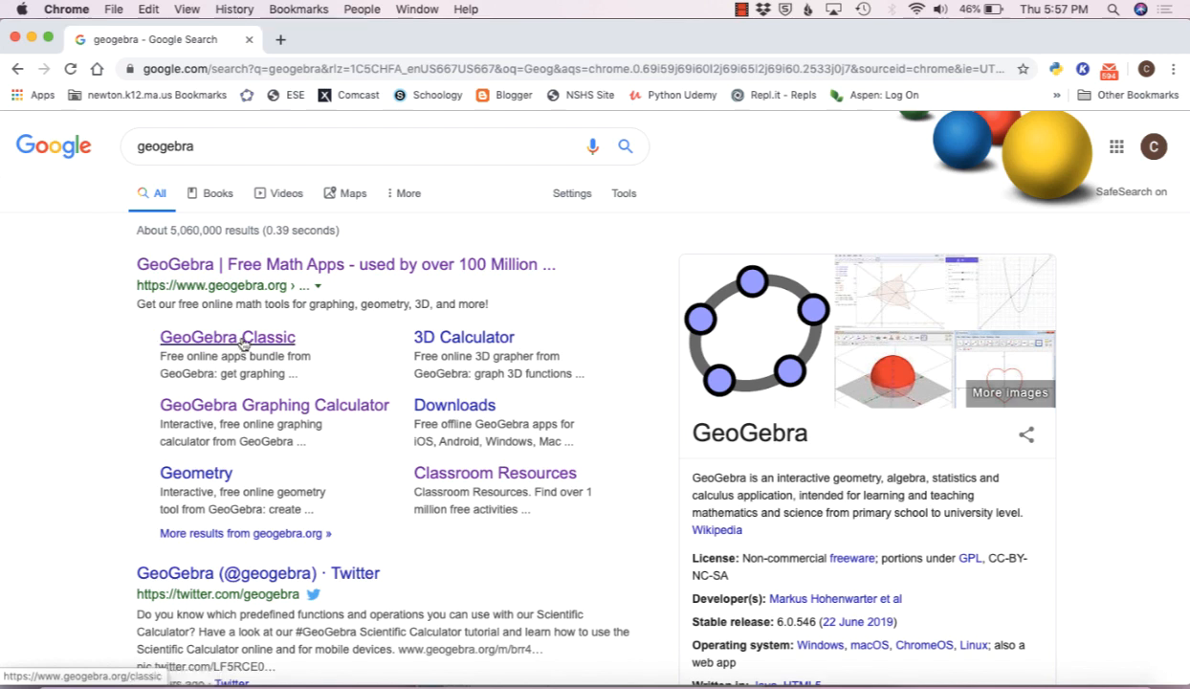
- Open GeoGebra Classic from the search results and switch it to the Spreadsheet perspective
click(229, 337)
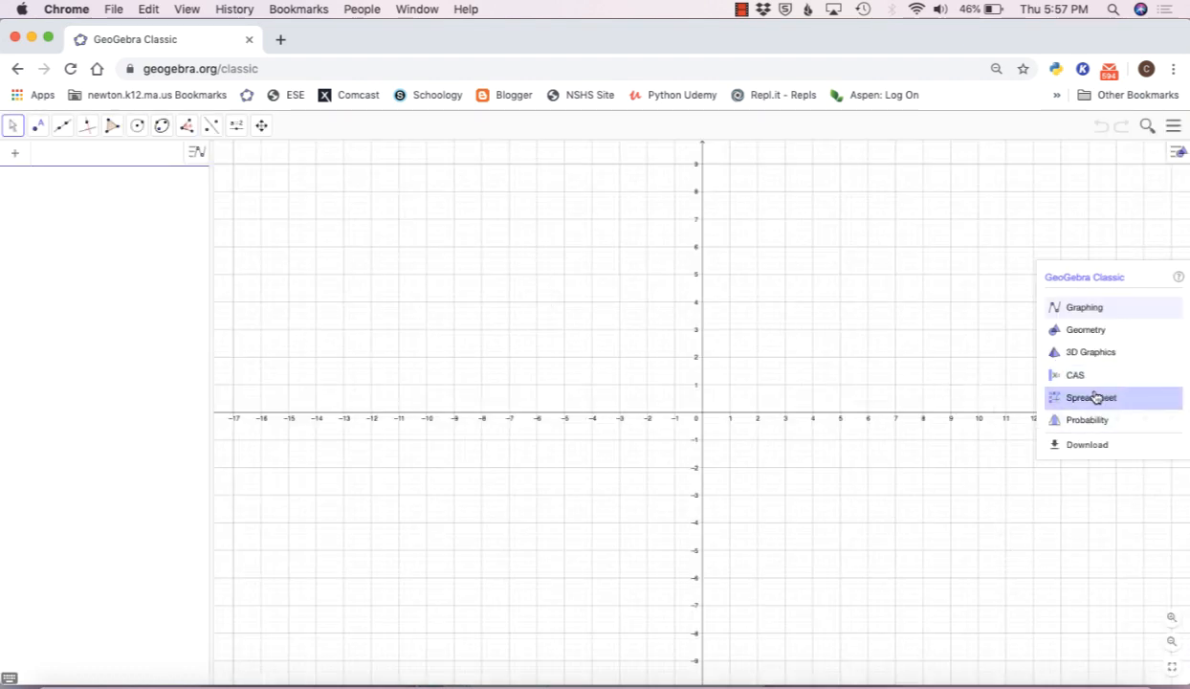
click(1088, 400)
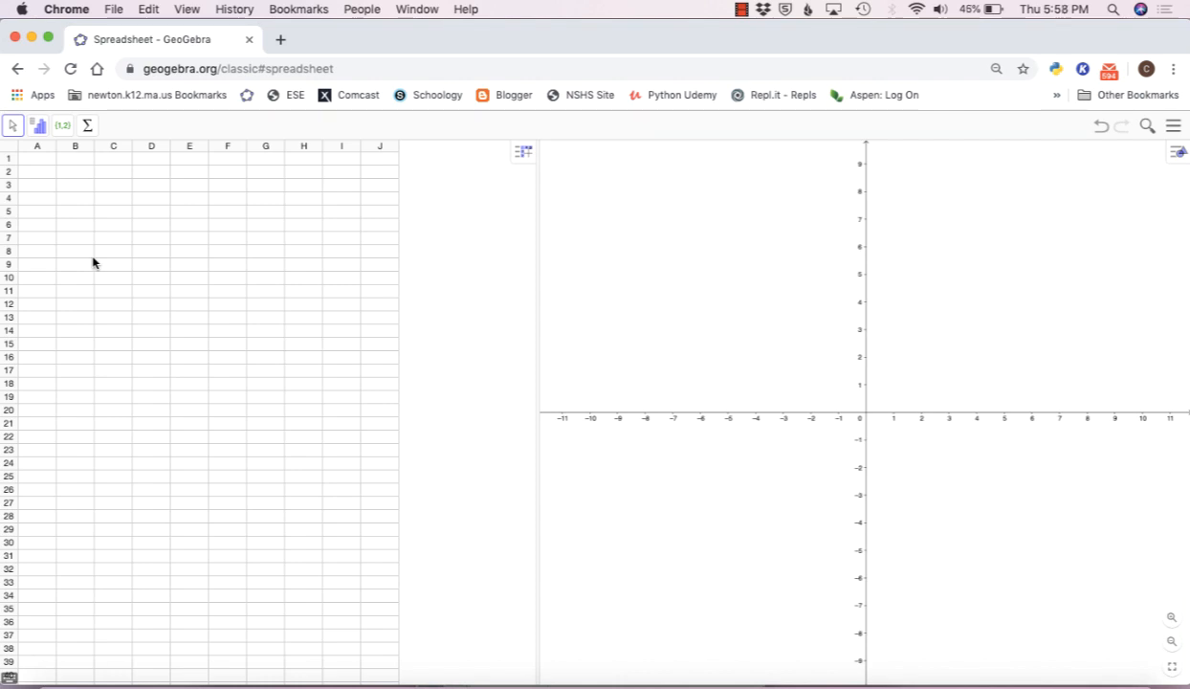
- Enter the values 1, 2 and 3 in cells A1 to C1 of the spreadsheet
click(40, 163)
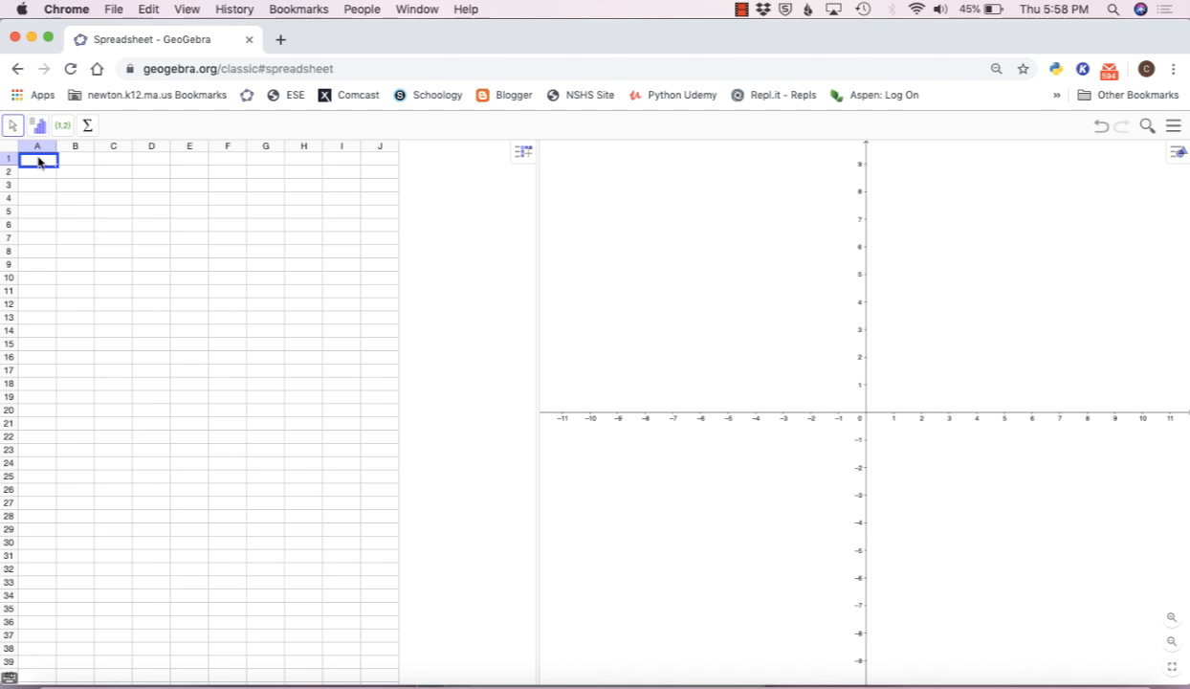
text(1)
key(Tab)
text(2)
key(Tab)
text(3)
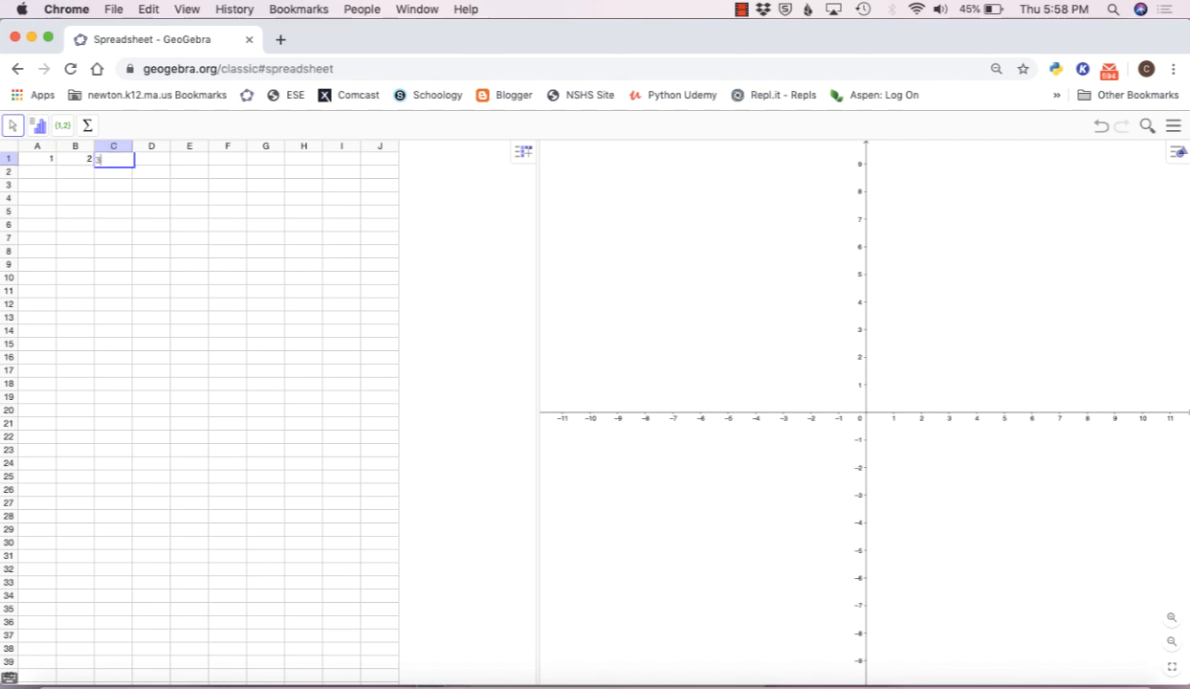
key(Return)
- Fill cells A2 to C2 with the values 4, 5 and 6
text(4)
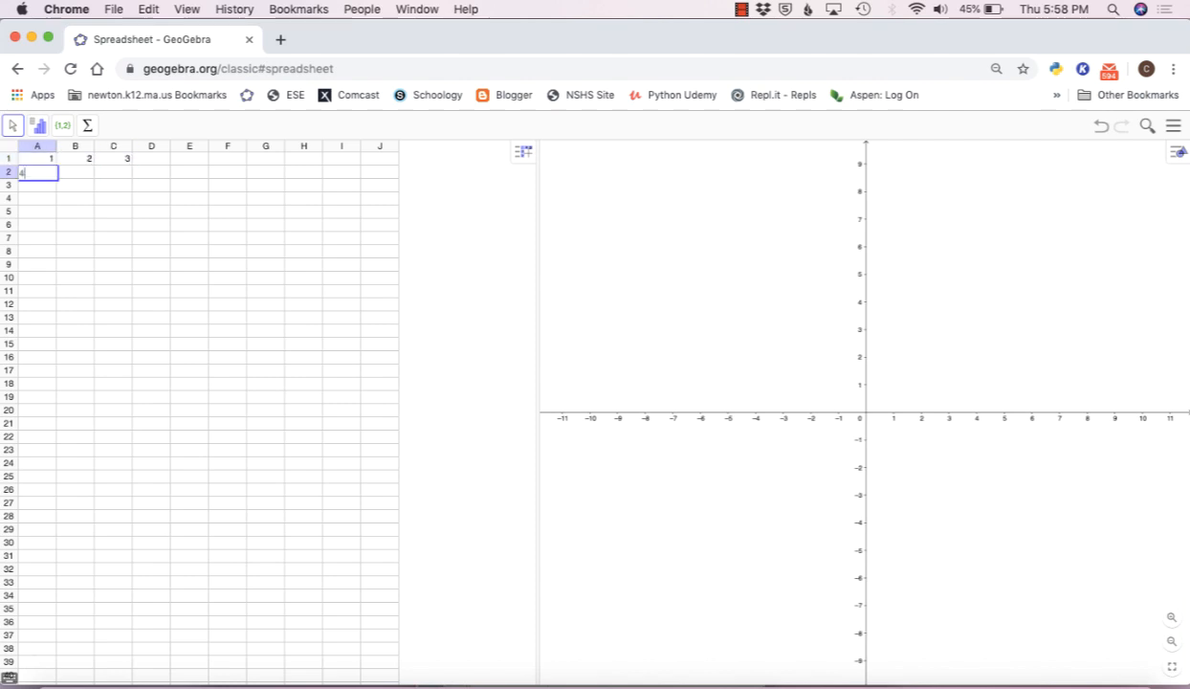
key(Tab)
text(5)
key(Tab)
text(6)
key(Return)
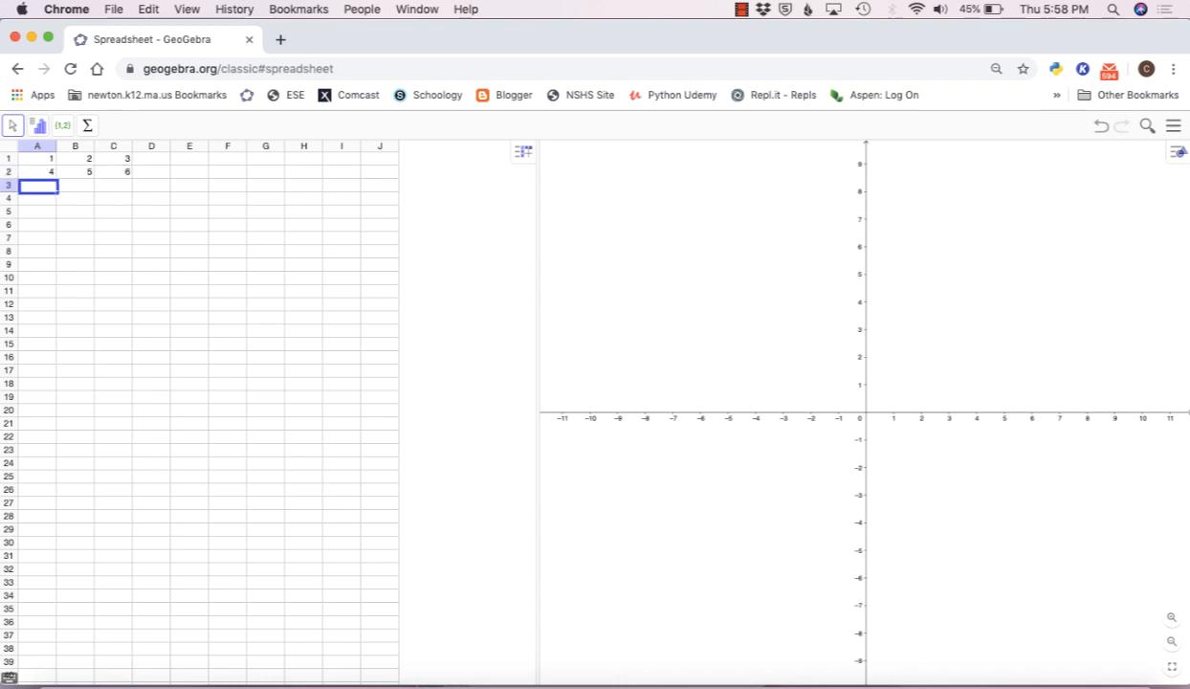
- Fill cells A3 to C3 with the values 7, 8 and 9
text(7)
key(Tab)
text(8)
key(Tab)
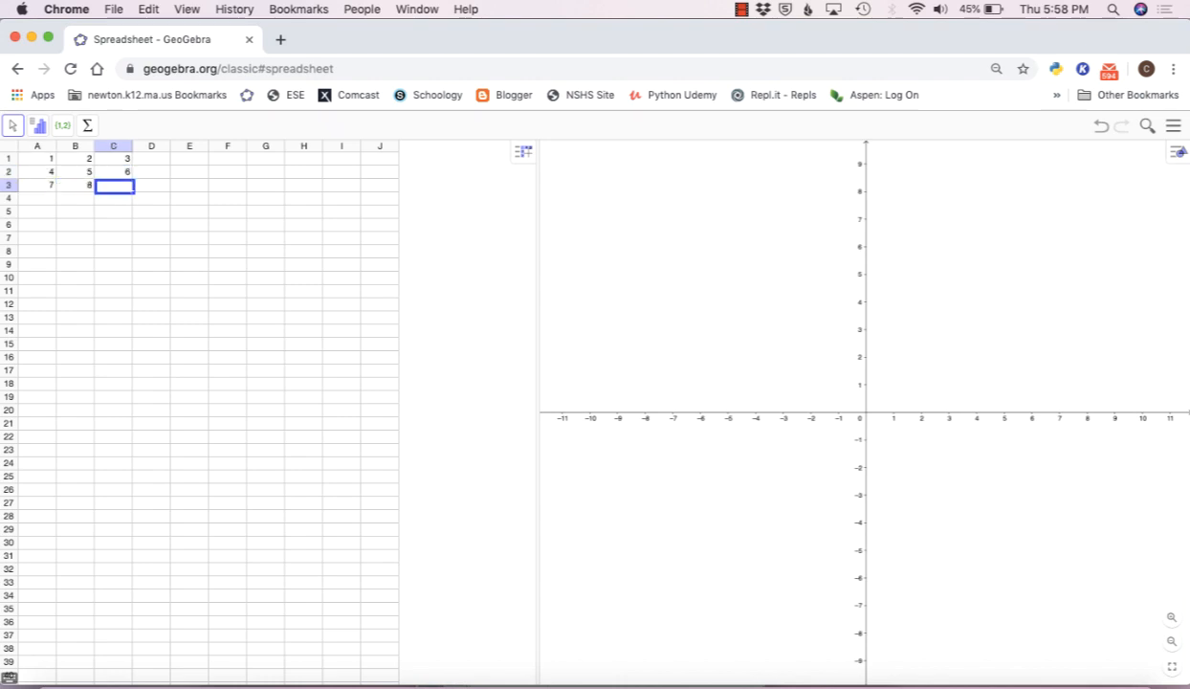
text(9)
key(Return)
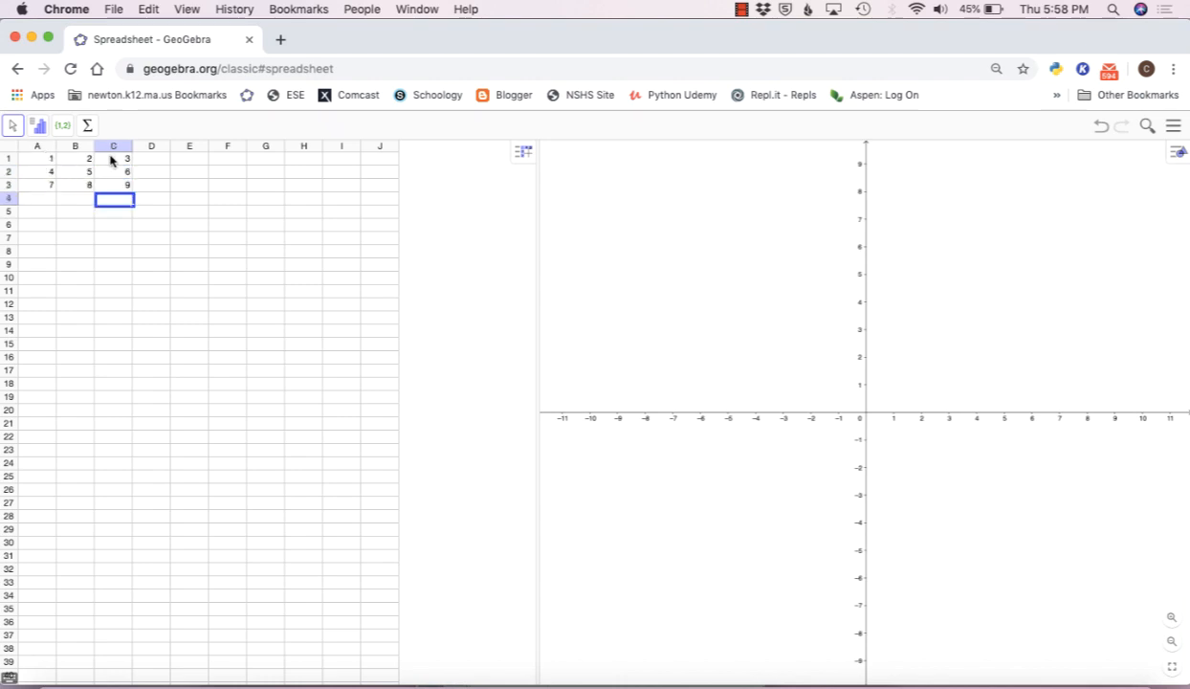
- Create a matrix of dependent objects named Matrix1 from the cell range A1 to C3
drag(41, 156, 117, 186)
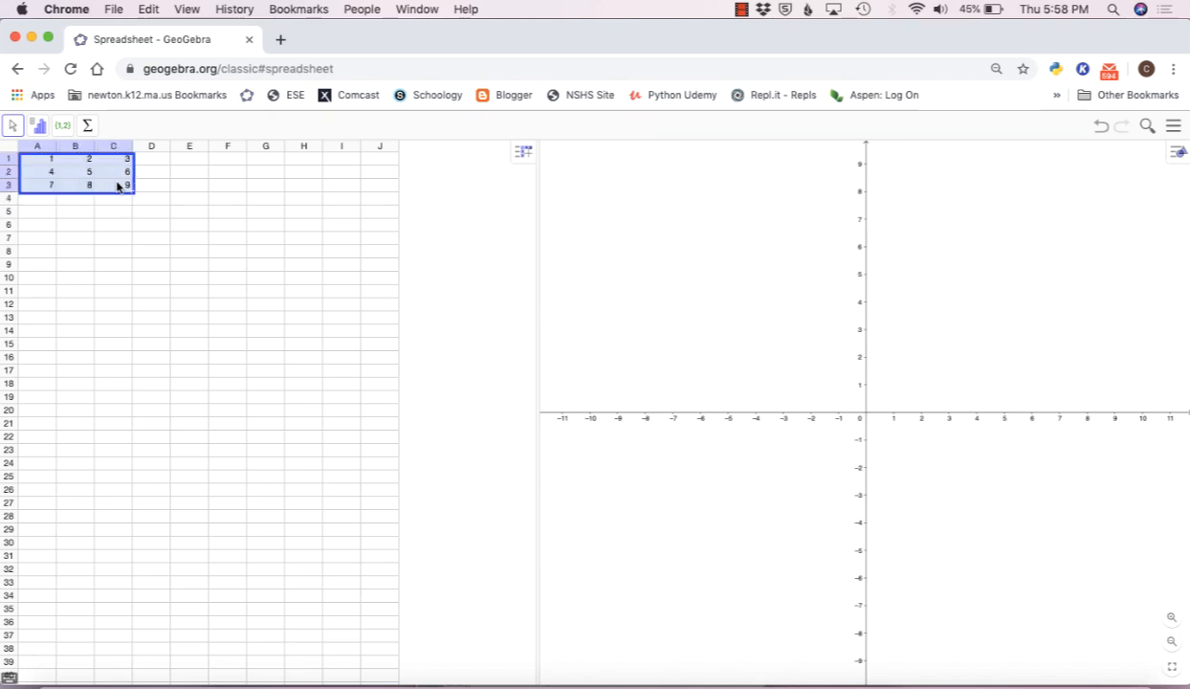
click(64, 128)
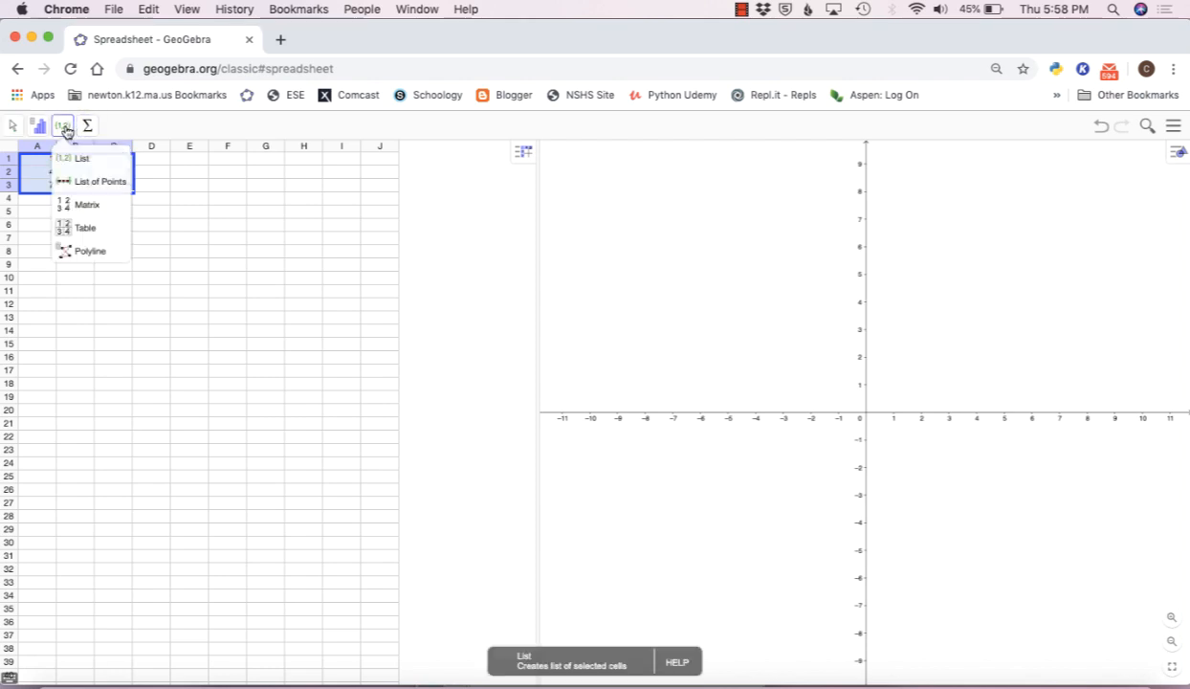
click(88, 210)
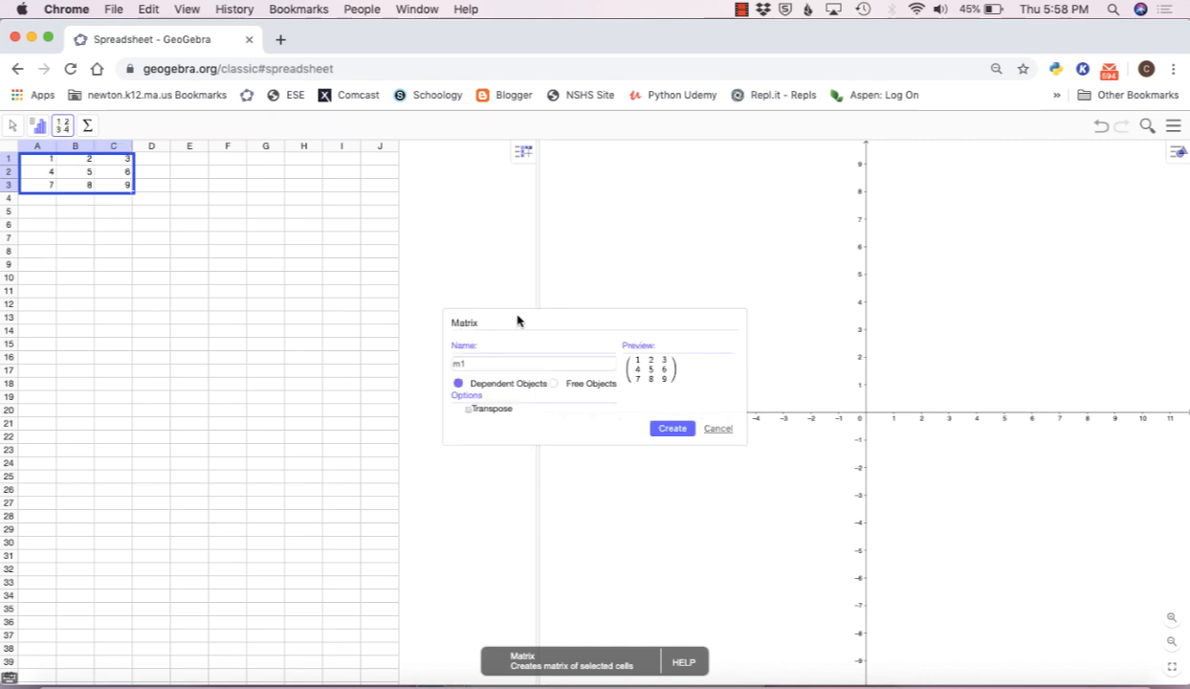
drag(507, 316, 518, 212)
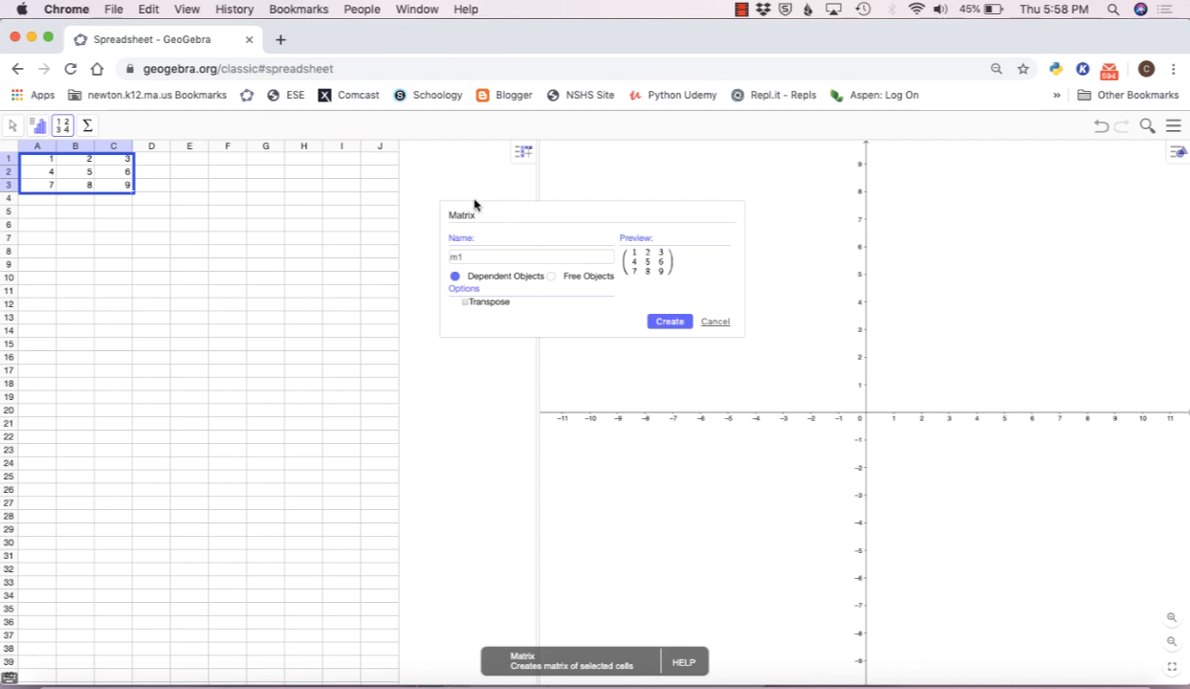
drag(468, 254, 446, 257)
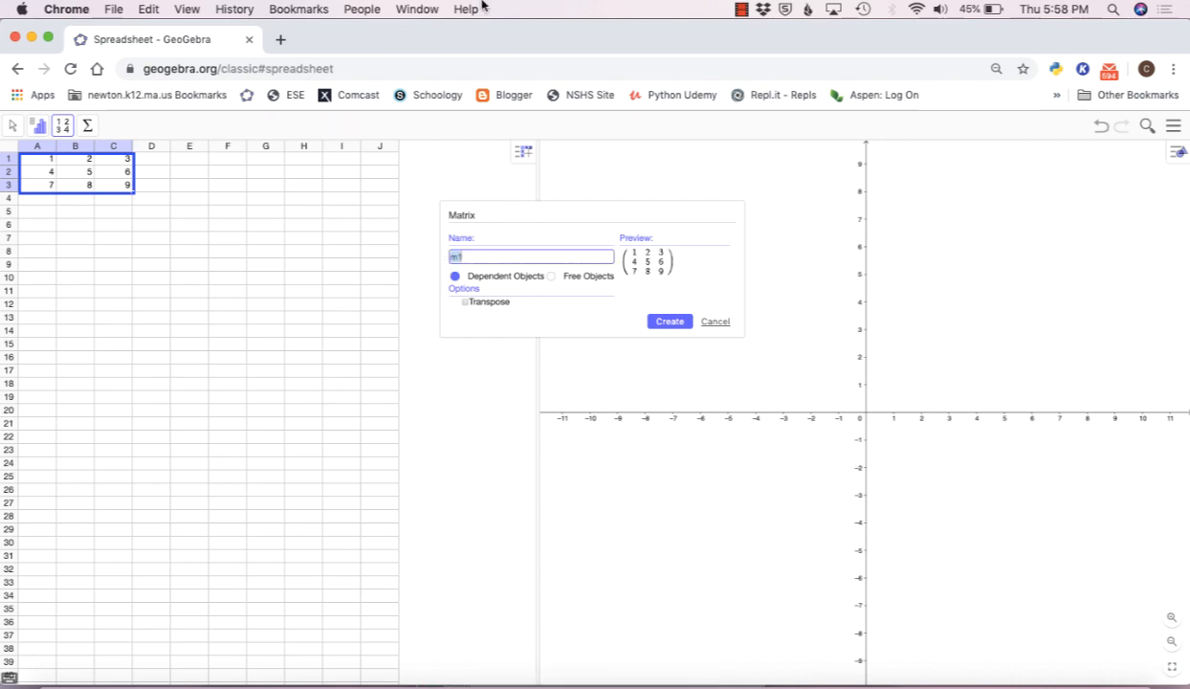
text(Matrix)
click(671, 322)
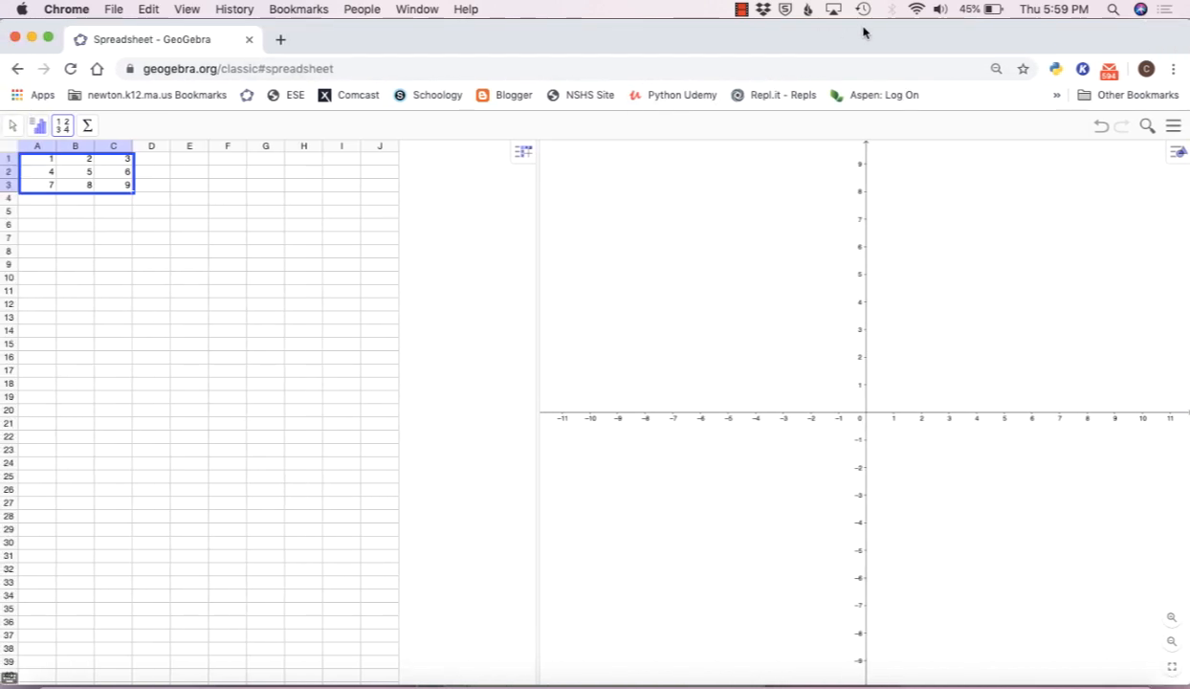
- Show the Algebra view alongside the spreadsheet and graphics
click(1173, 126)
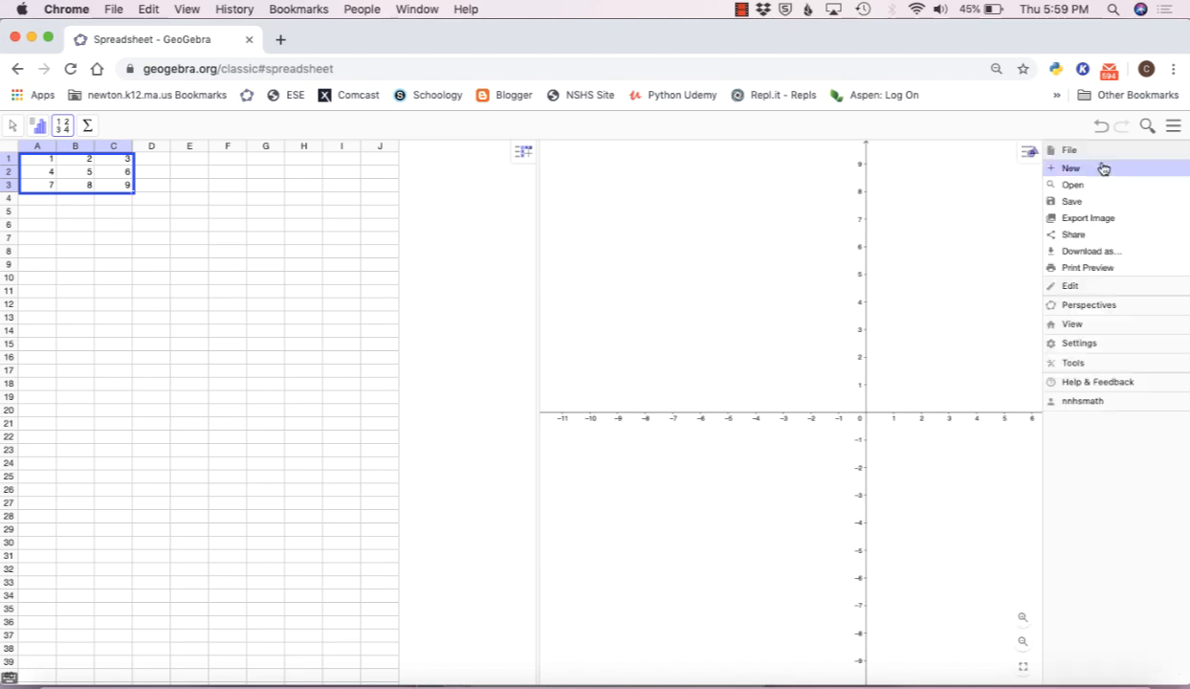
click(1075, 325)
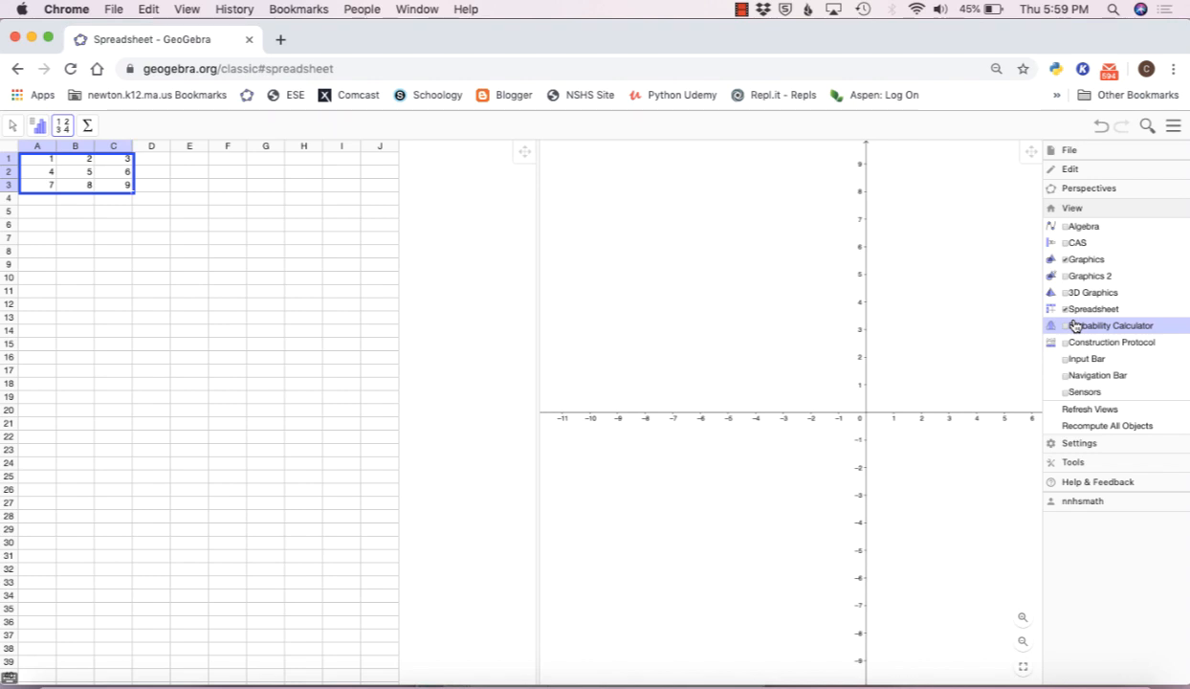
click(1065, 226)
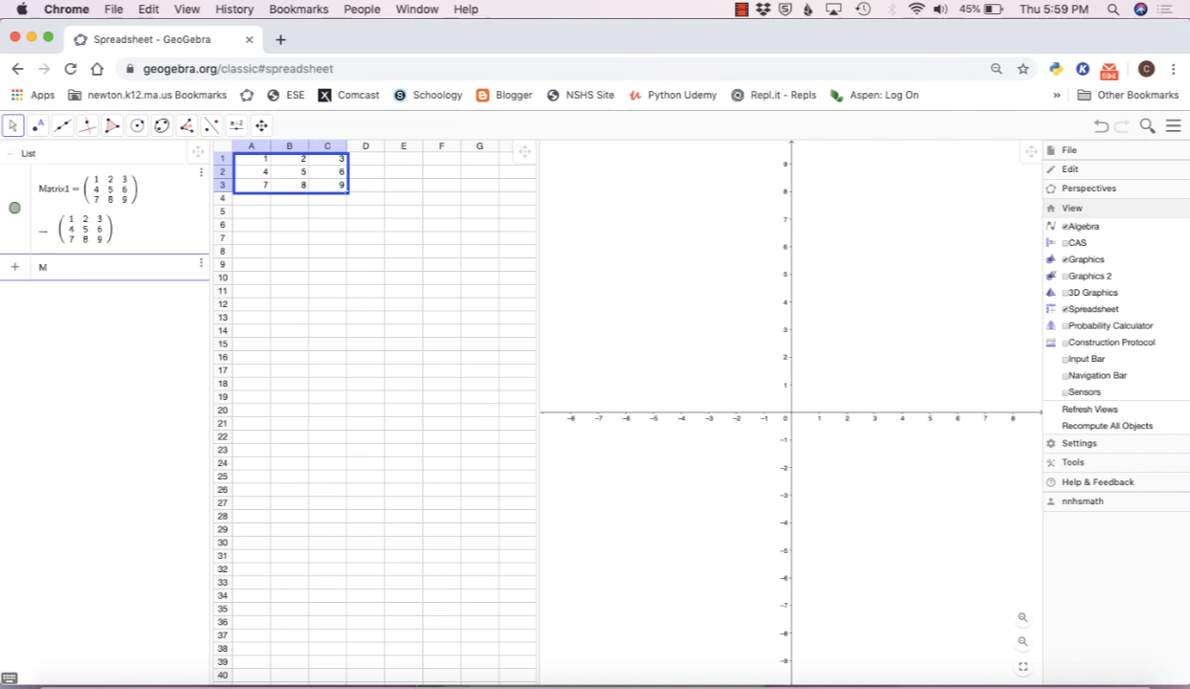
- Calculate the square of the matrix with the algebra expression Matrix1^2
text(atrix)
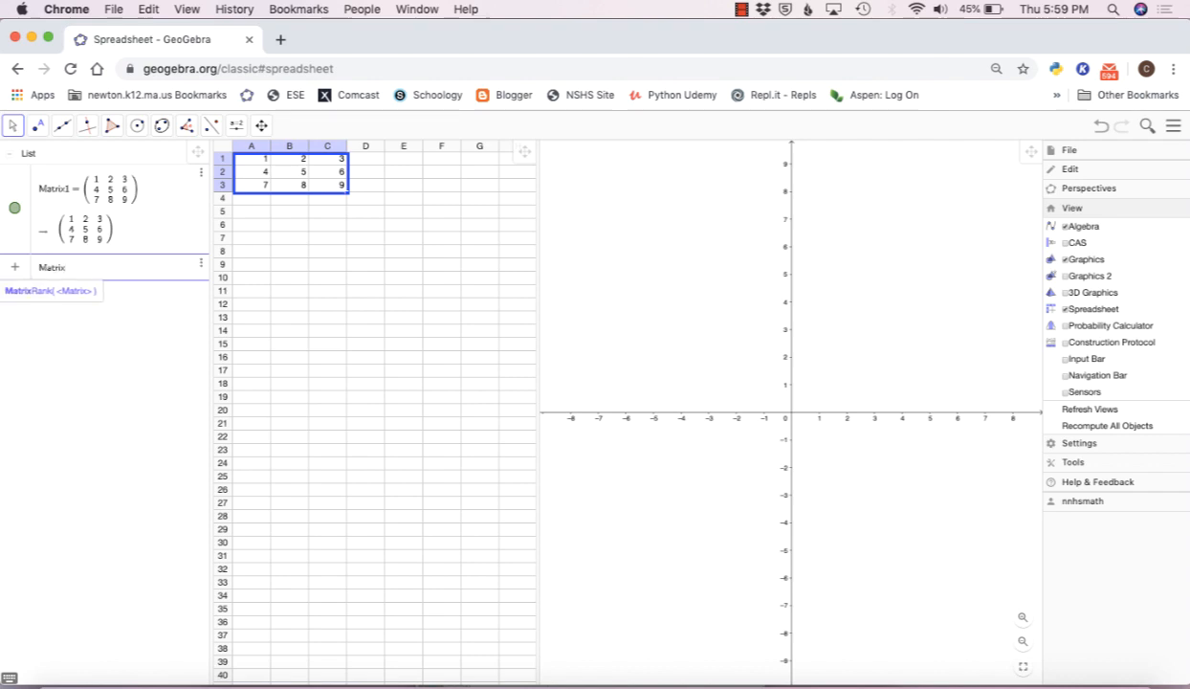
text(1)
key(Return)
text(^3)
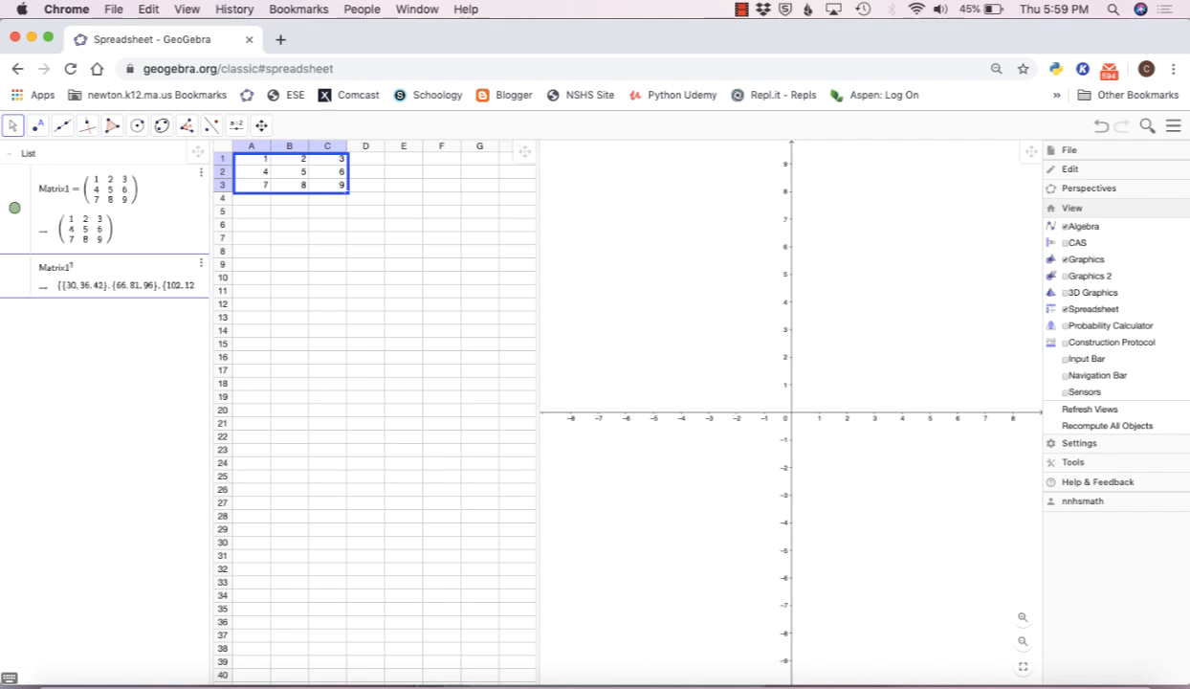
key(Return)
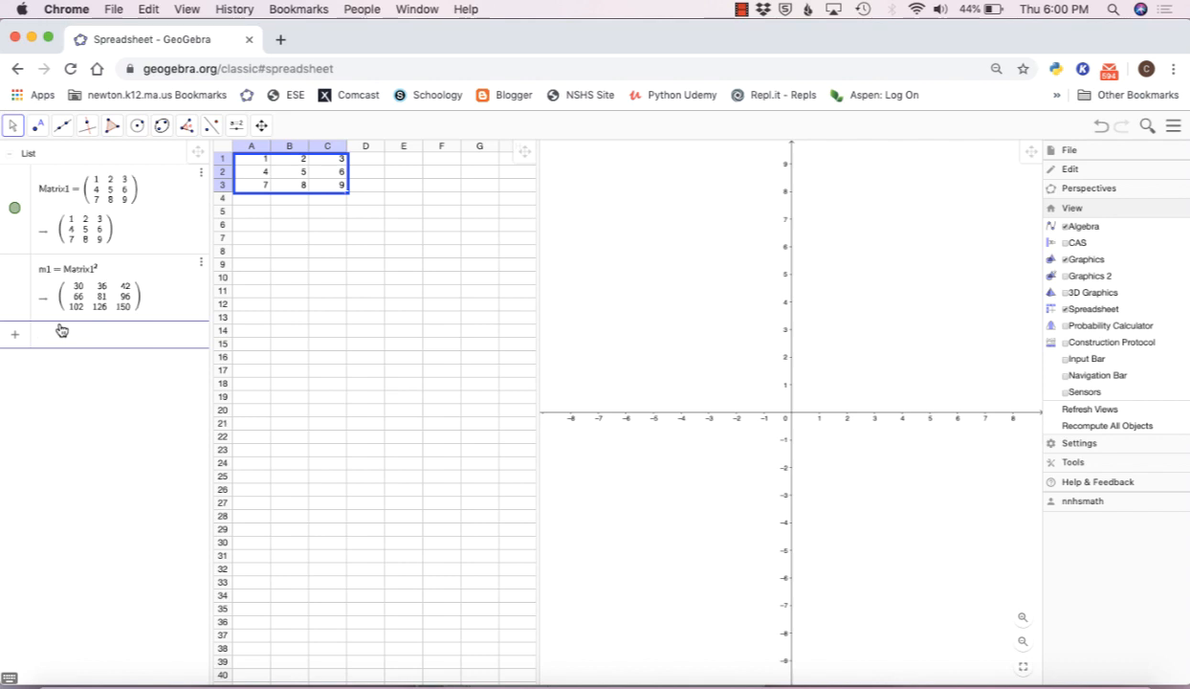
- Multiply the squared matrix m1 by the scalar 5 in a new algebra row
text(5)
text(*)
text(m1)
key(Return)
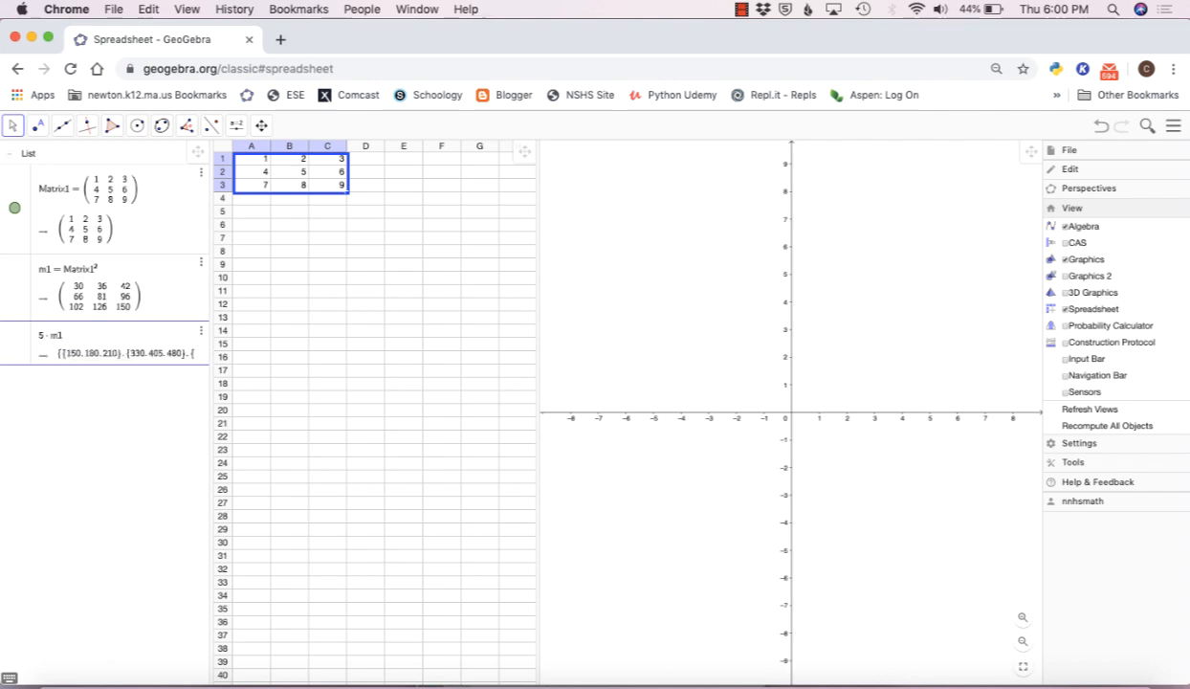
key(Return)
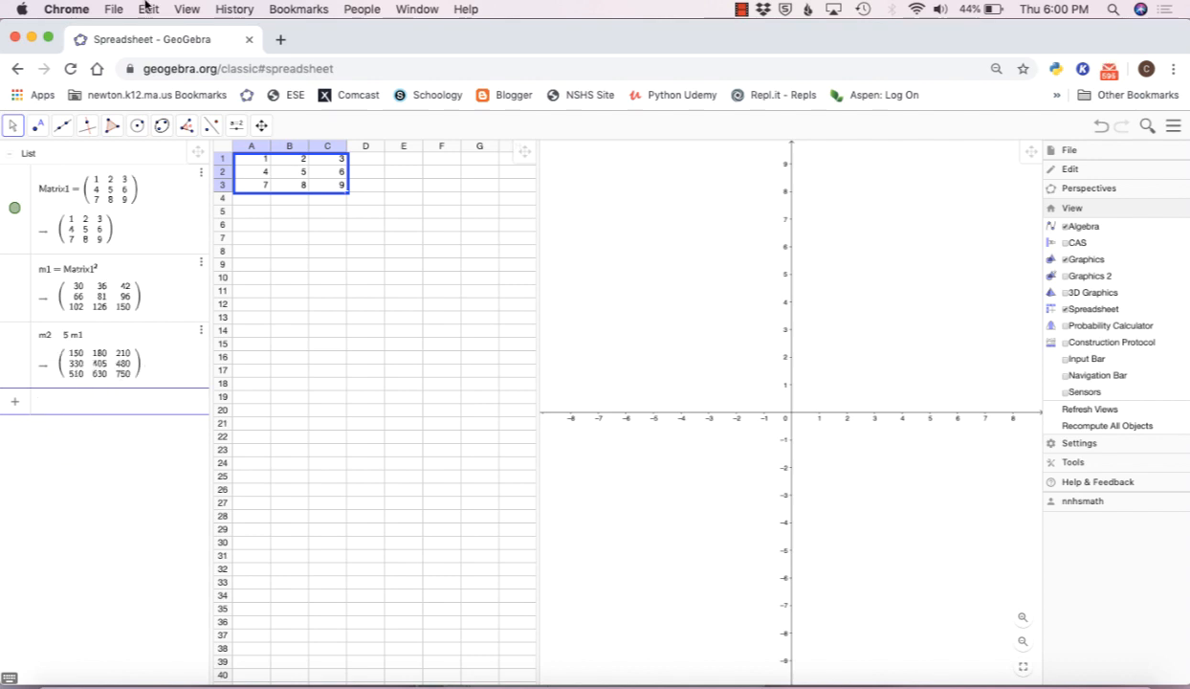
- Raise Matrix1 to the fifth power in a new algebra row
text(Matrix1)
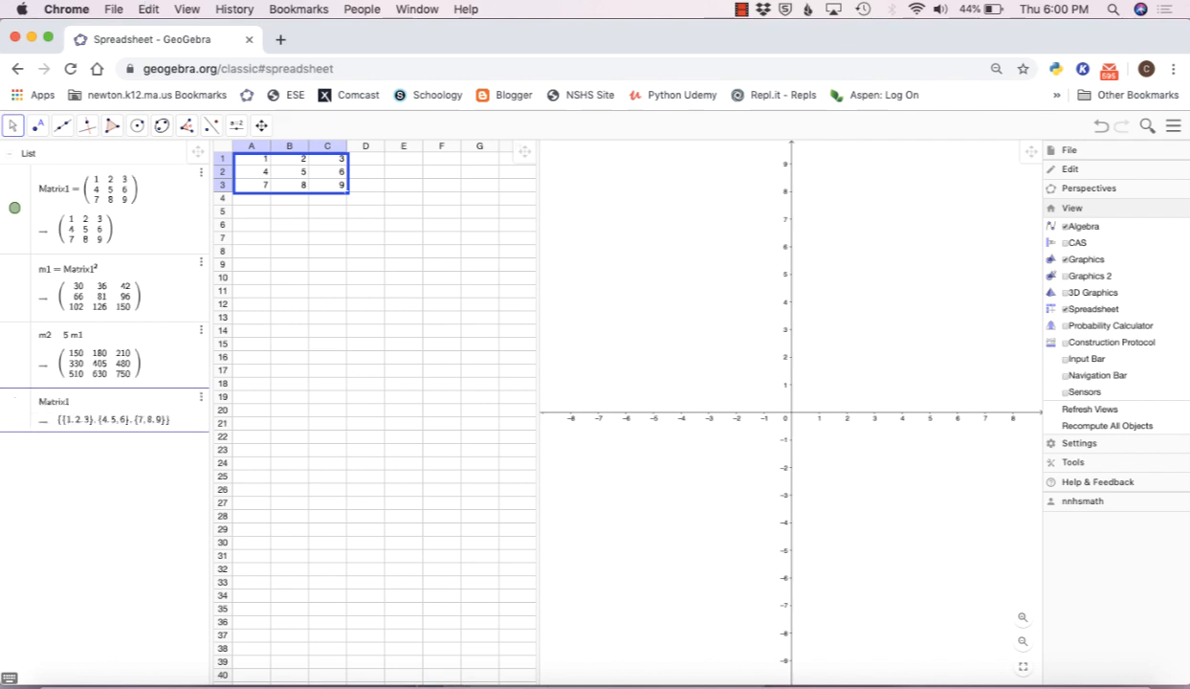
text(^)
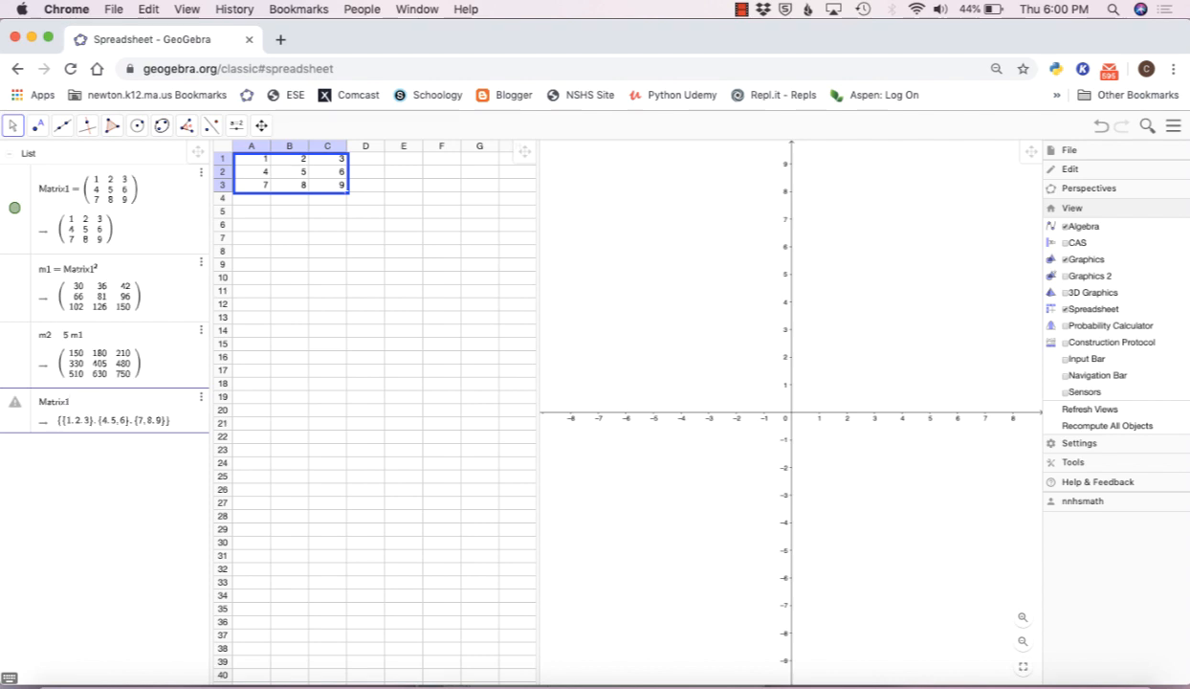
text(5)
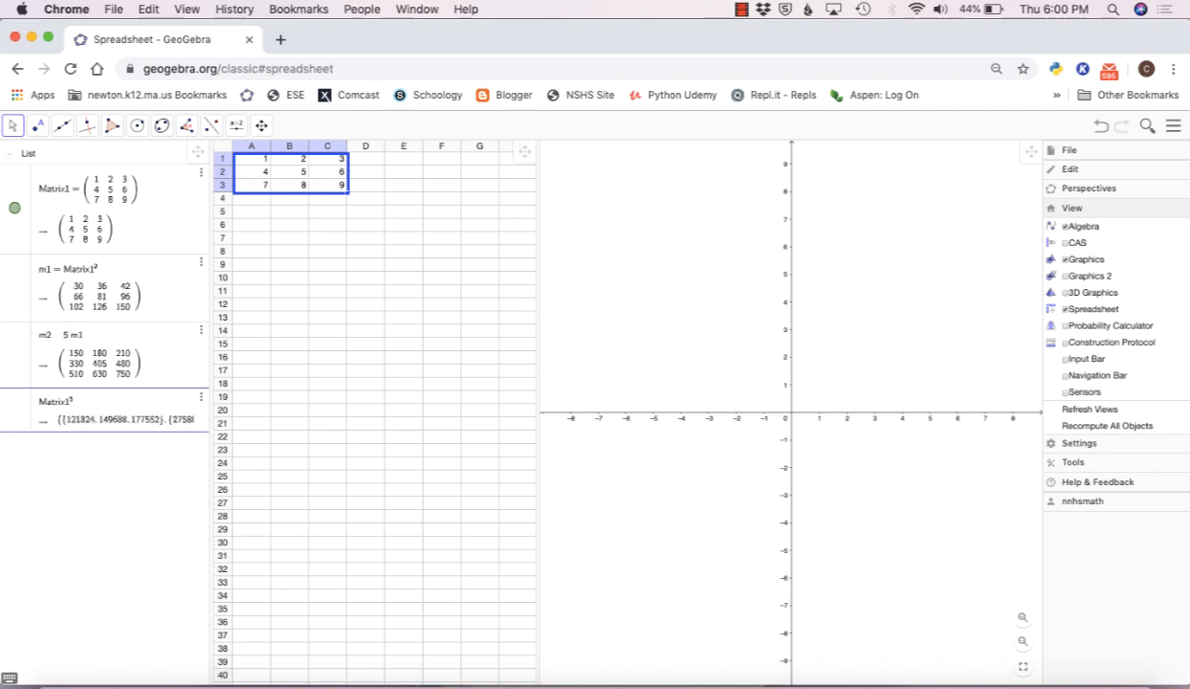
key(Return)
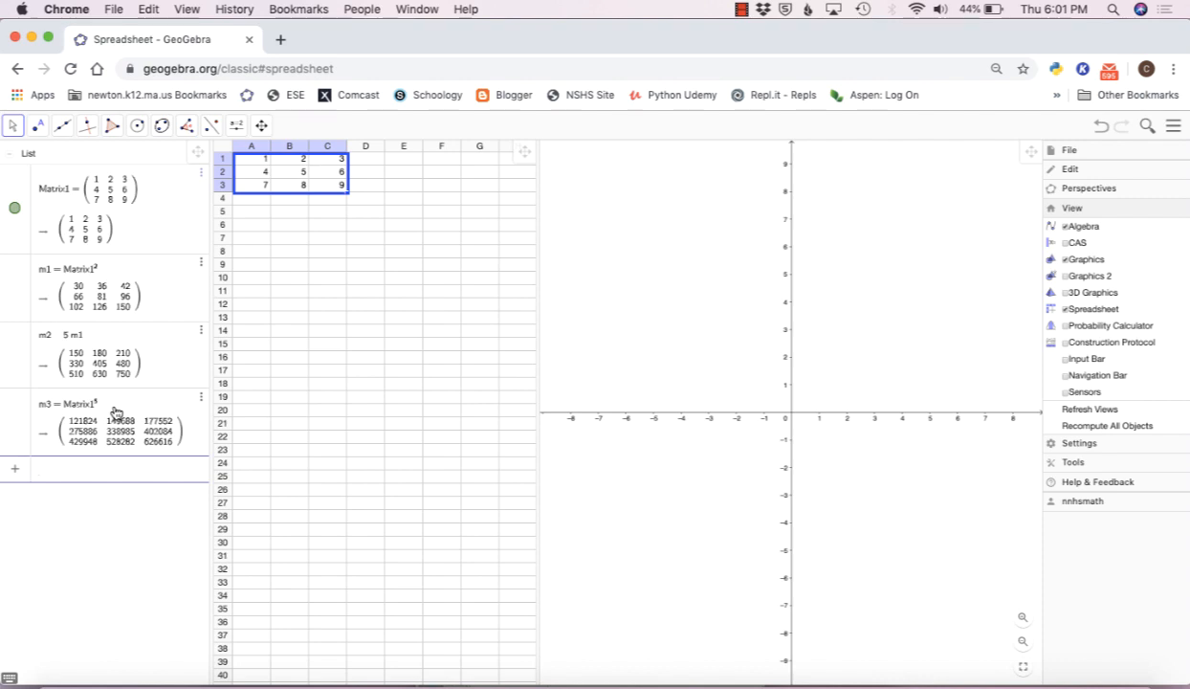
- Calculate the inverse of the matrix with the expression Invert(Matrix1)
click(69, 470)
text(Invert()
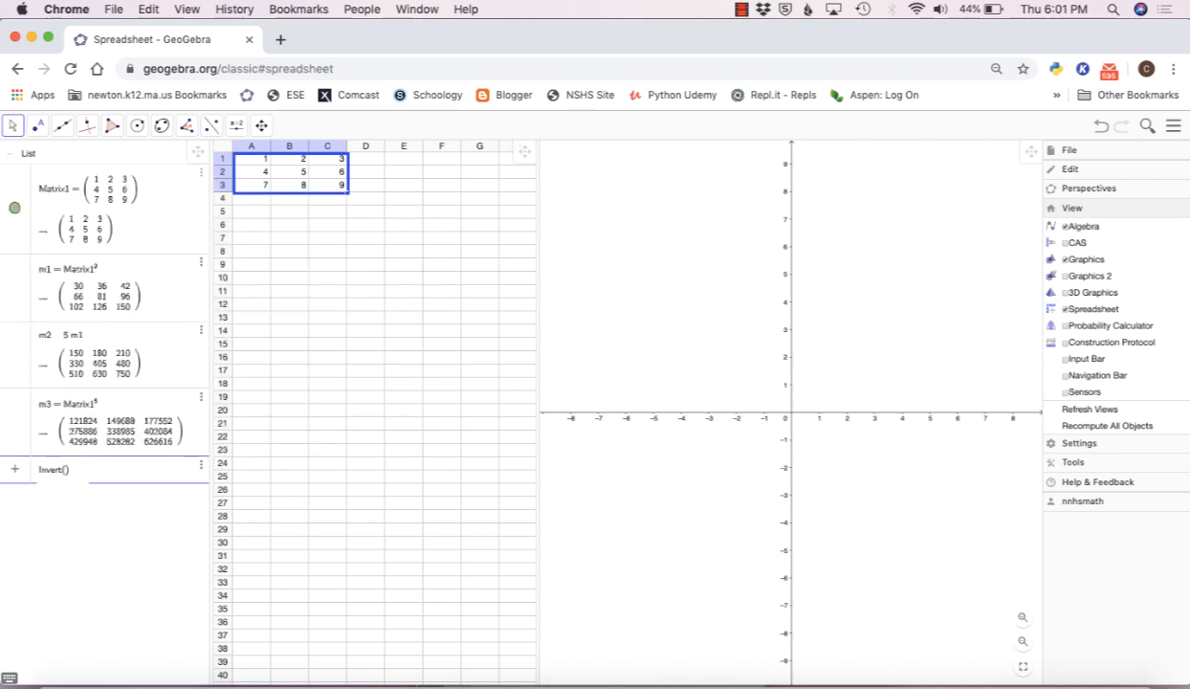
text(Matrix)
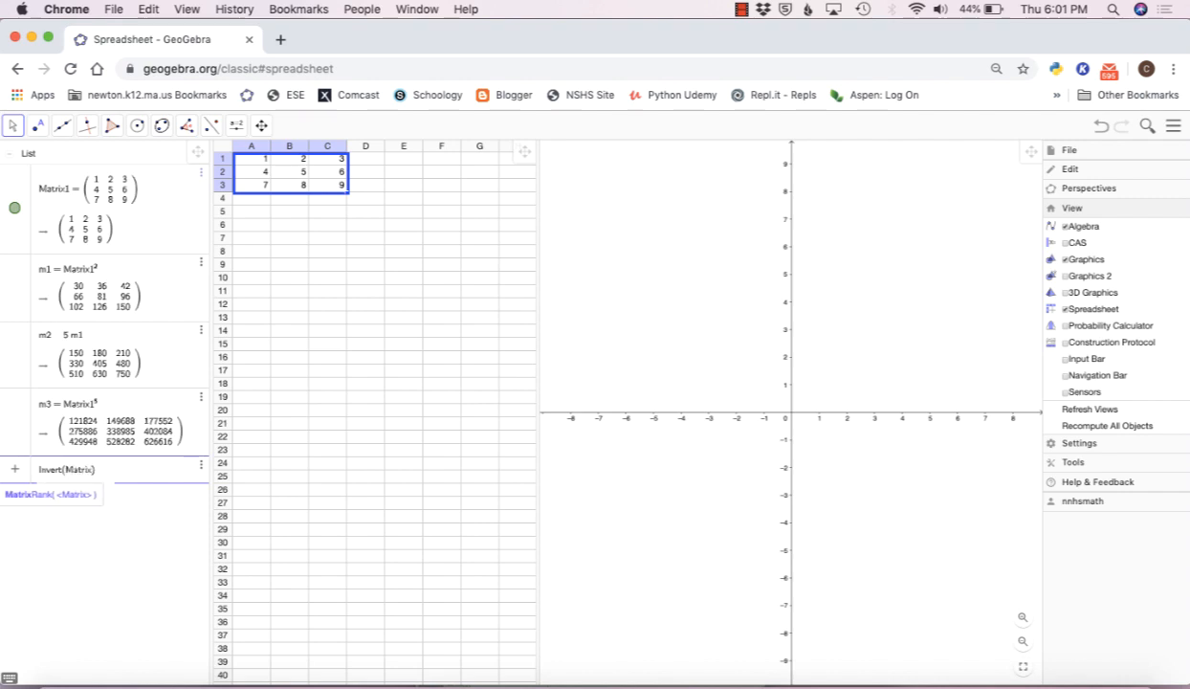
text(1)
key(Return)
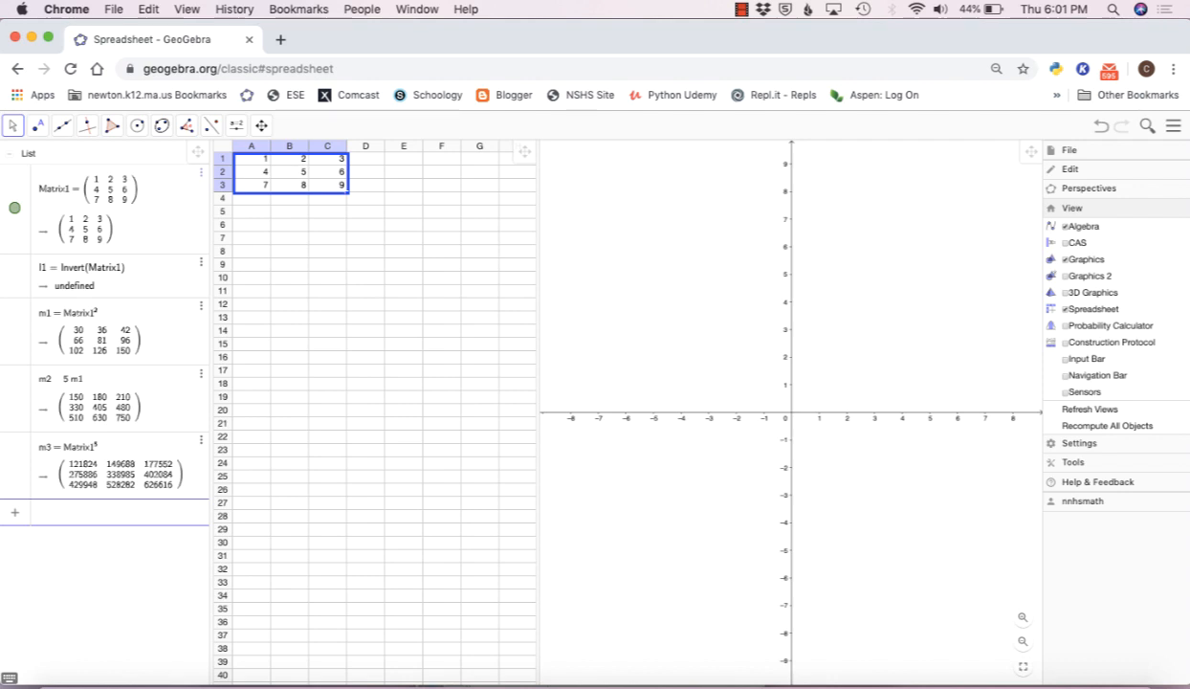
- Calculate the transpose of the matrix with the expression Transpose(Matrix1)
text(ran)
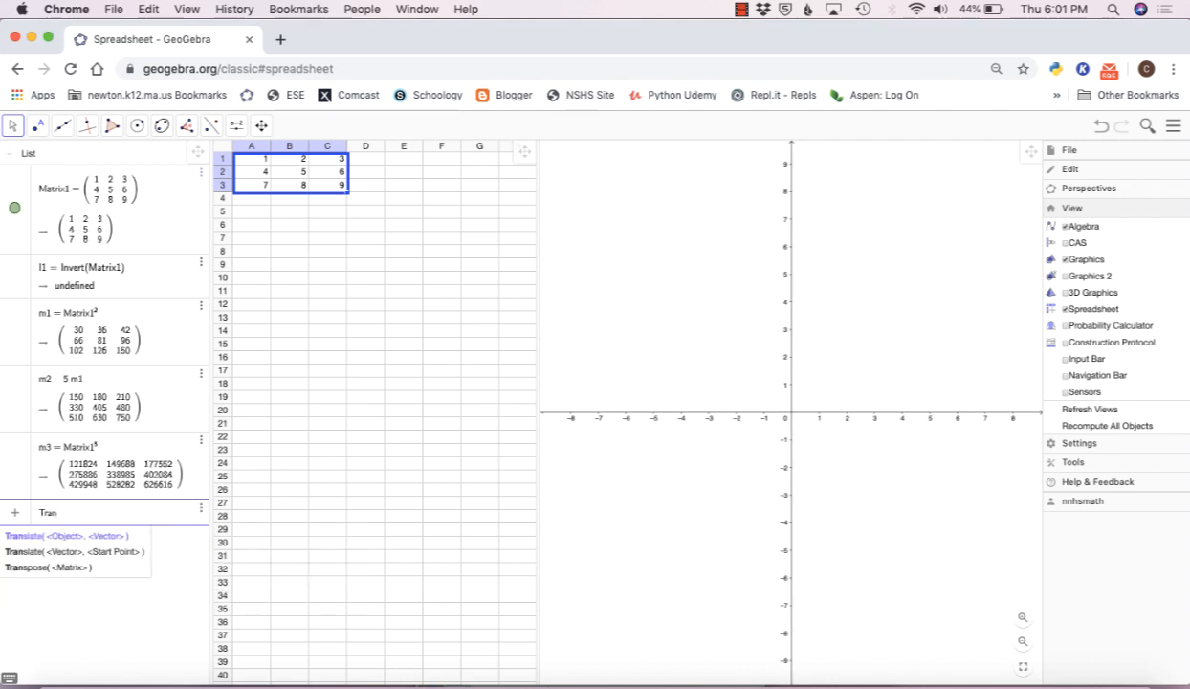
text(spose)
text((M2)
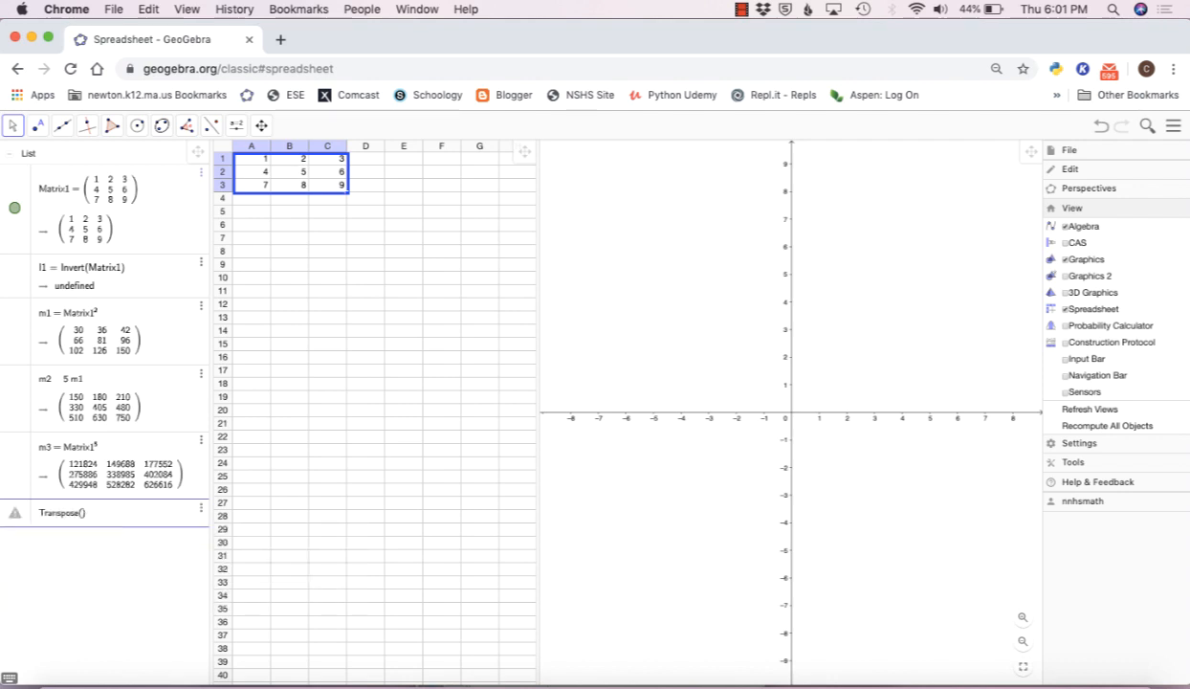
key(Return)
key(BackSpace)
text(atrix)
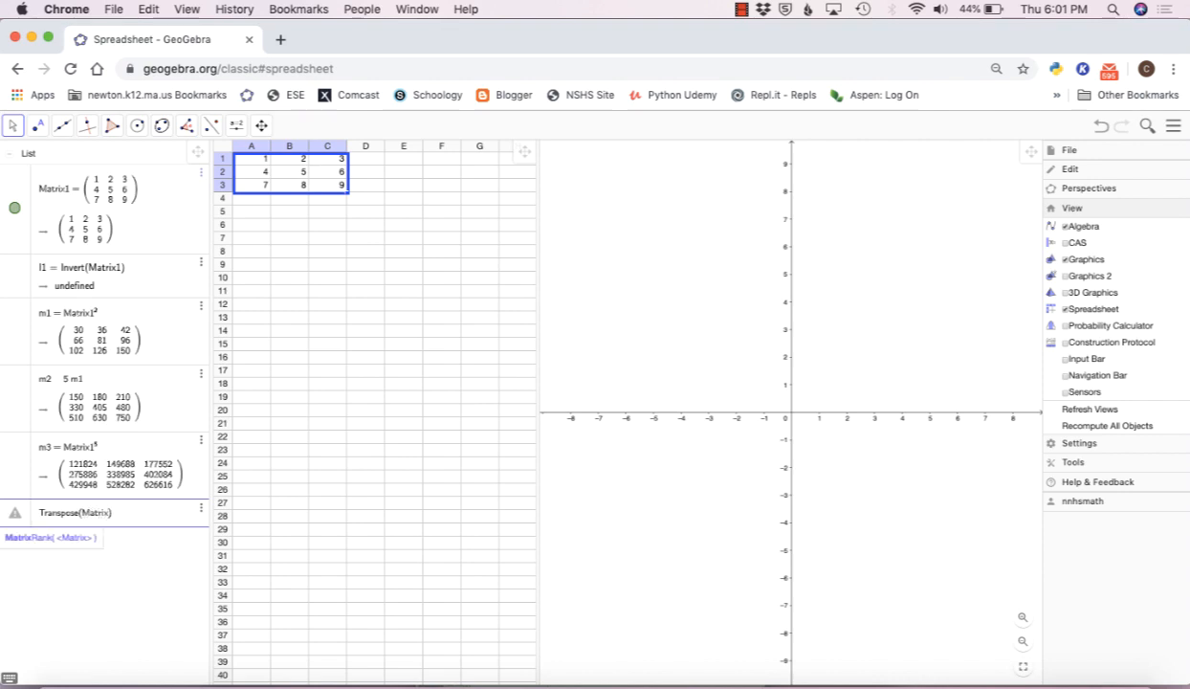
text(1)
key(Return)
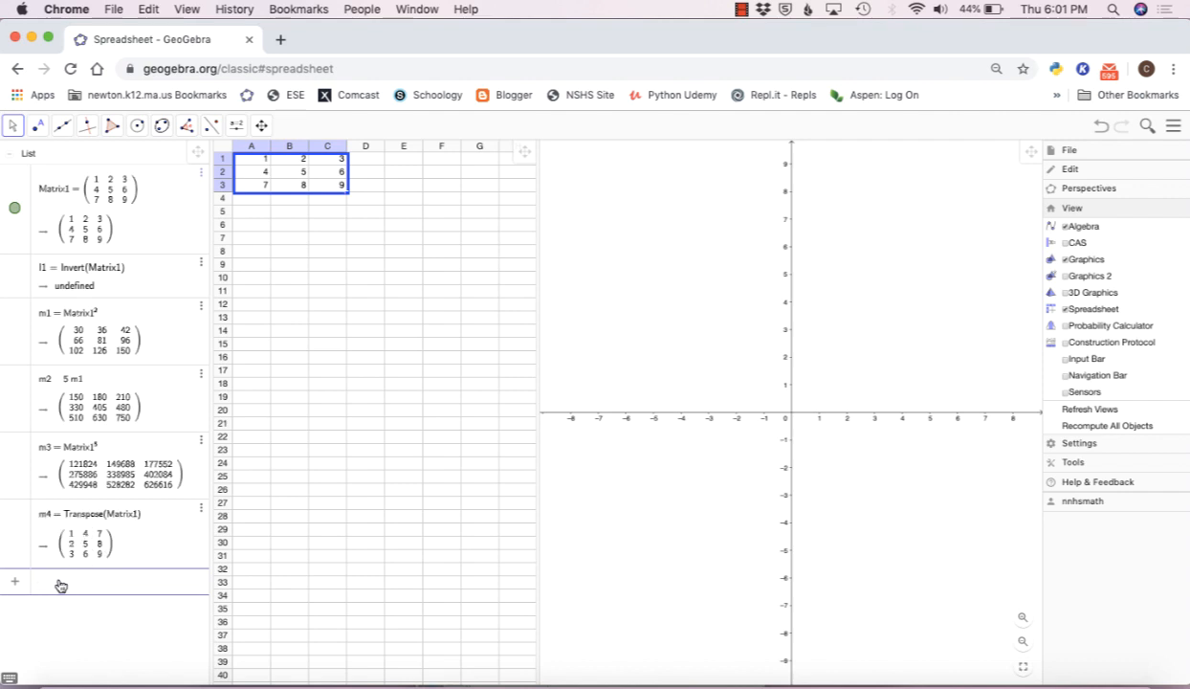
- Multiply Matrix1 by its transpose m4 in a new algebra row
text(Matrix1)
key(Return)
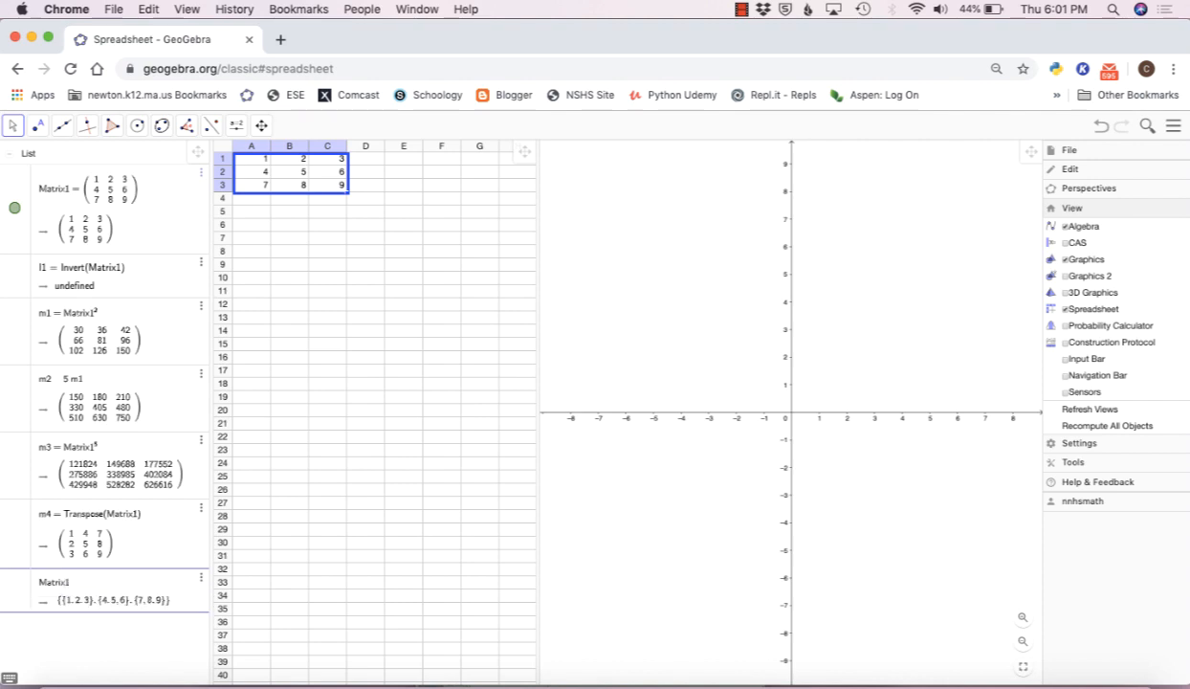
text(*)
text(m4)
key(Return)
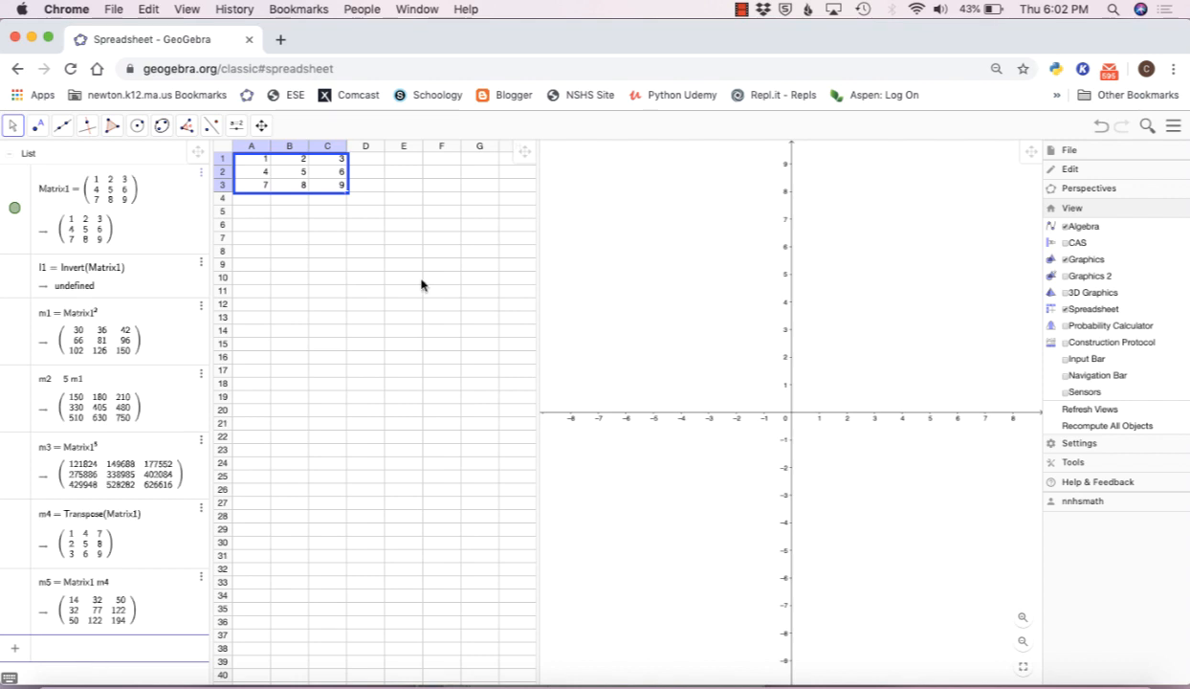
click(744, 9)
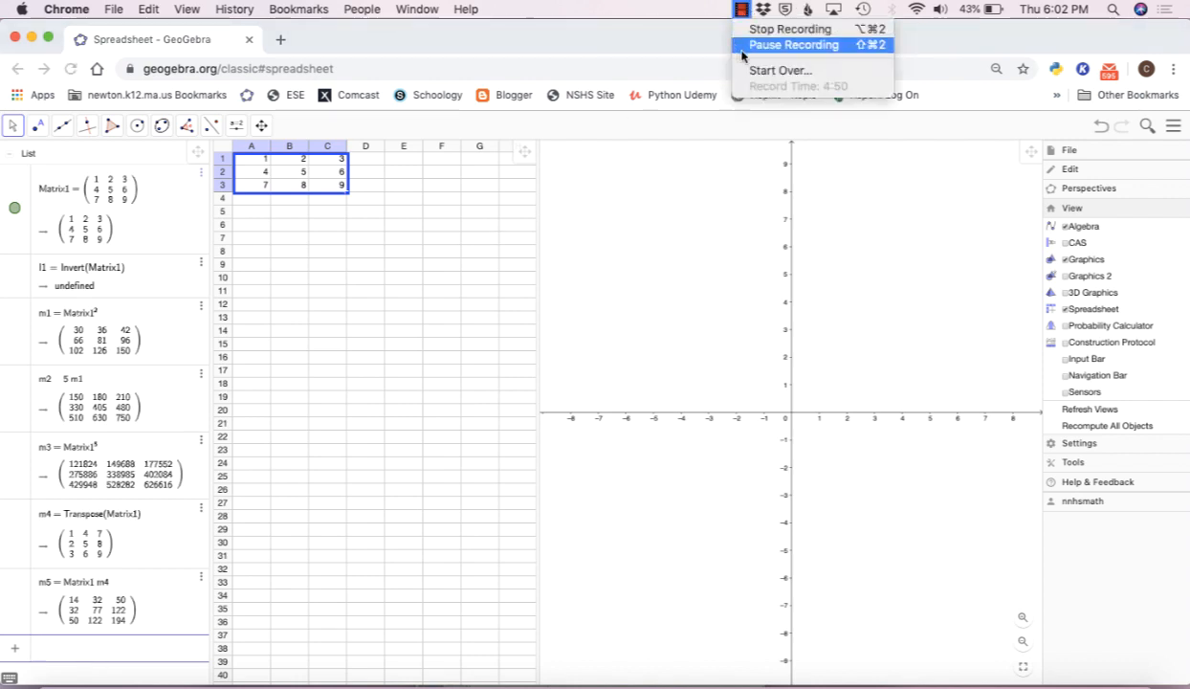